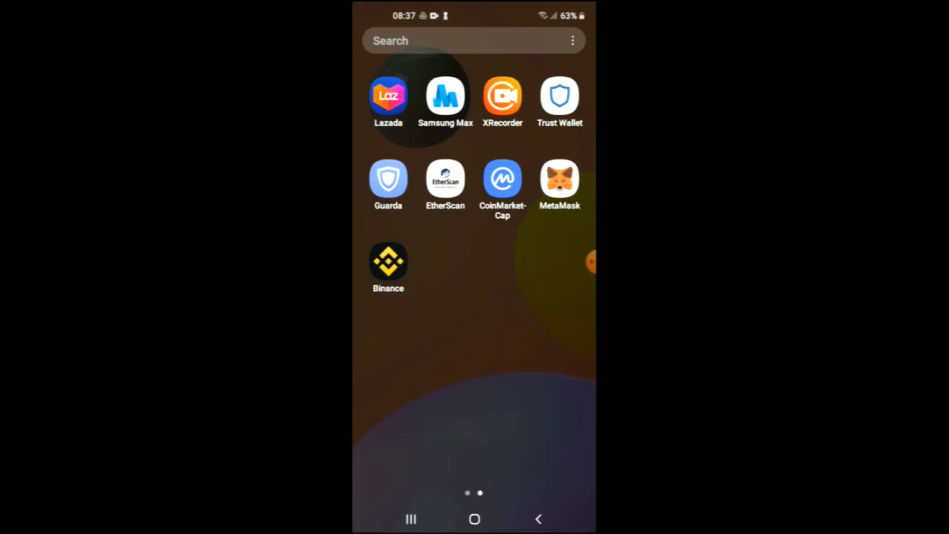
Step: Start a Buy ETH purchase from the Ethereum coin page in Trust Wallet
{"action": "left_click", "coordinate": [560, 97]}
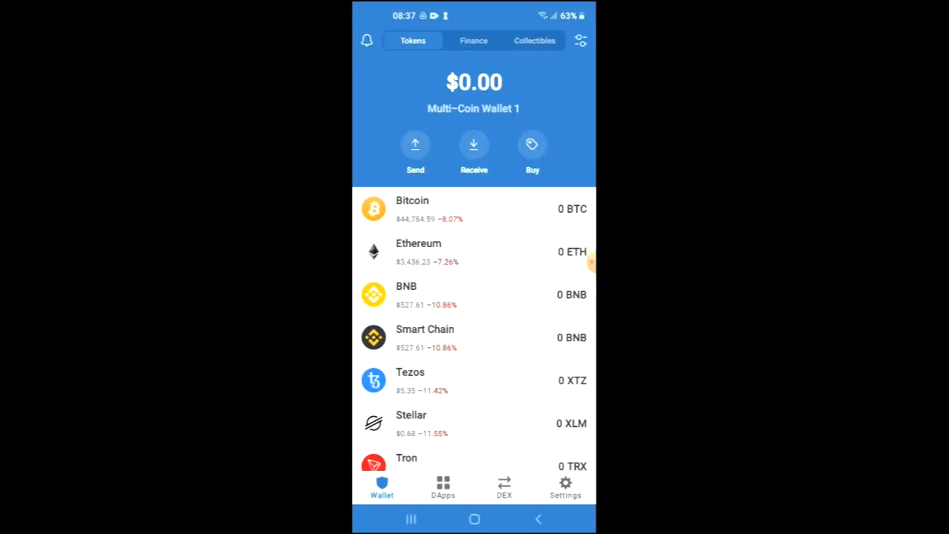
{"action": "left_click", "coordinate": [474, 251]}
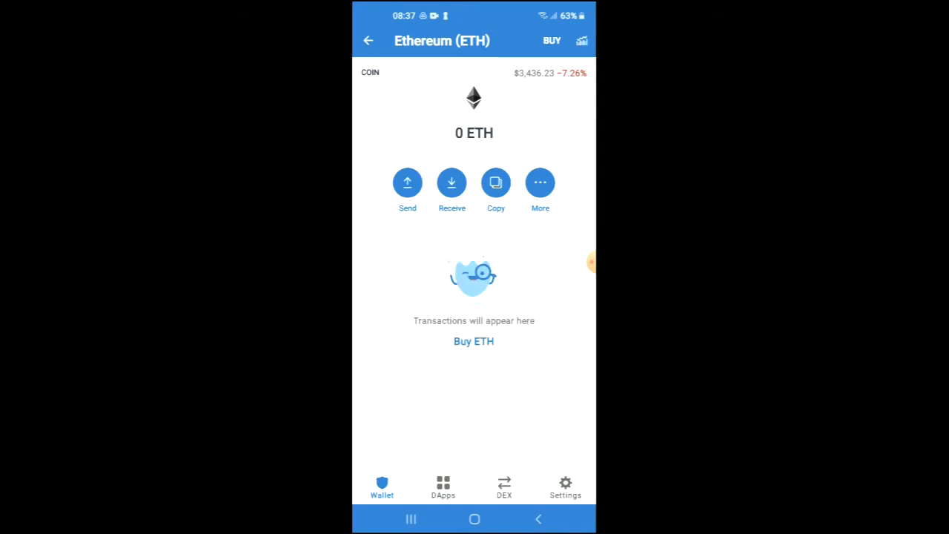
{"action": "left_click", "coordinate": [474, 341]}
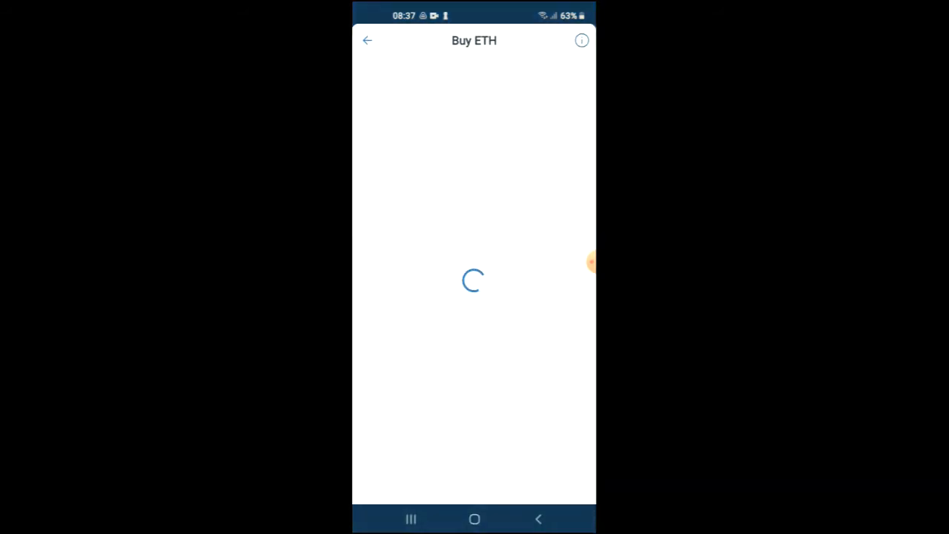
Step: Enter a $50 purchase amount with Mercuryo as provider, then go to recent apps
{"action": "left_click", "coordinate": [548, 436]}
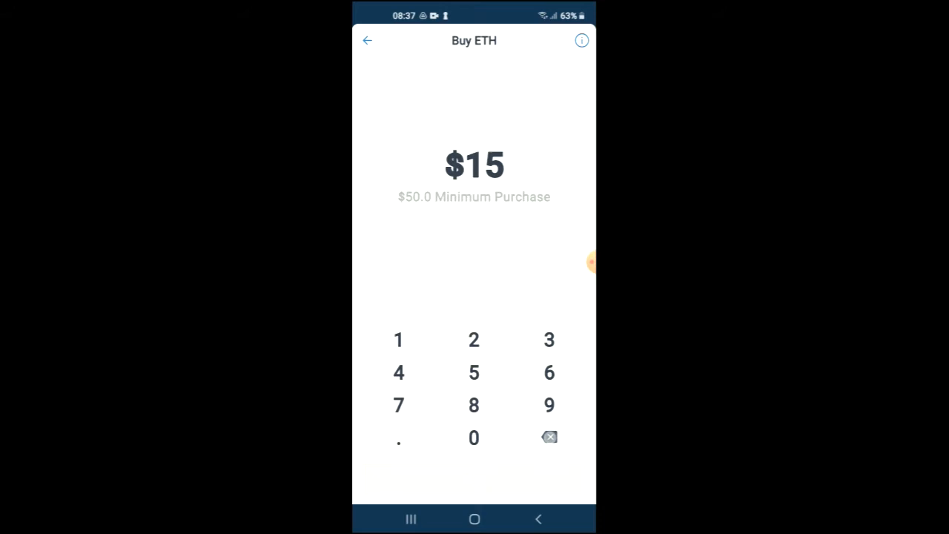
{"action": "left_click", "coordinate": [548, 437]}
{"action": "left_click", "coordinate": [473, 372]}
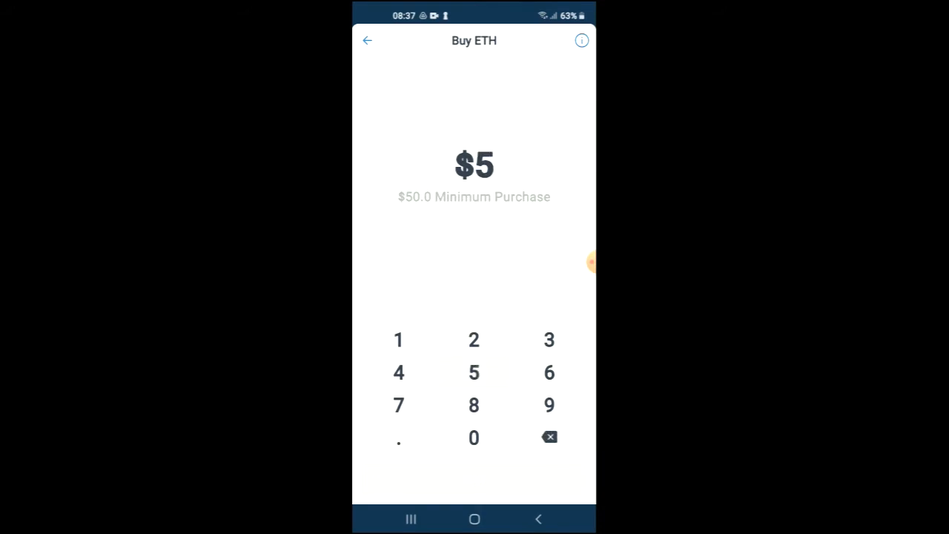
{"action": "left_click", "coordinate": [473, 438]}
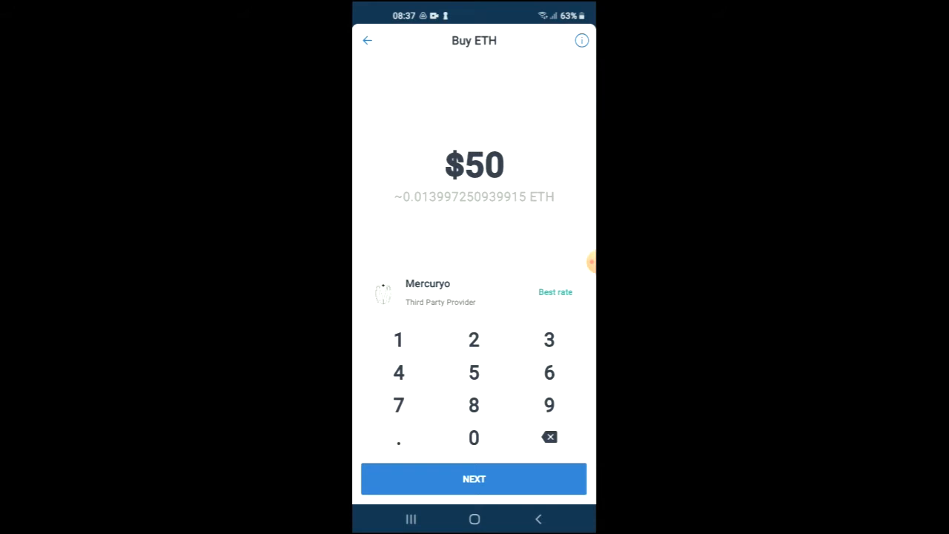
{"action": "left_click", "coordinate": [411, 520]}
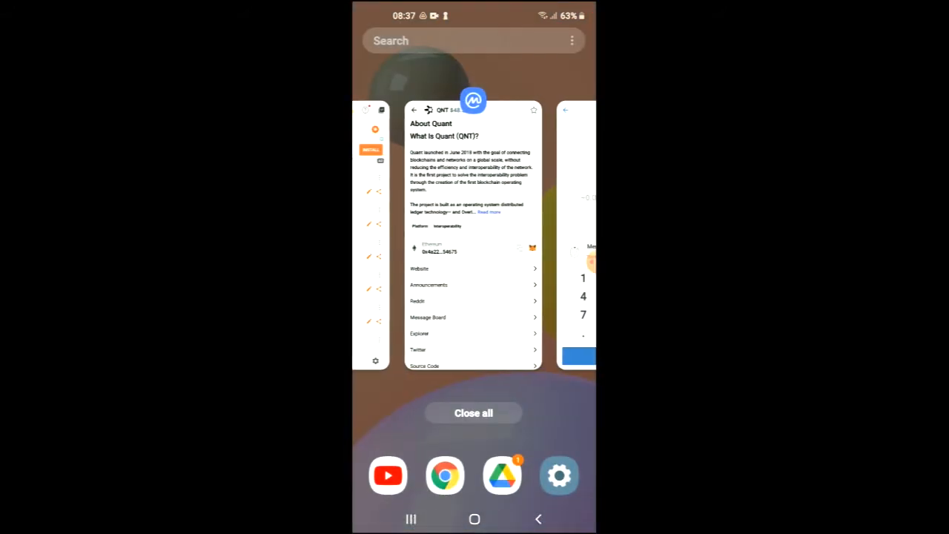
Step: Switch to CoinMarketCap and open Ispolink (ISP) from the 'is' search results
{"action": "left_click", "coordinate": [474, 236]}
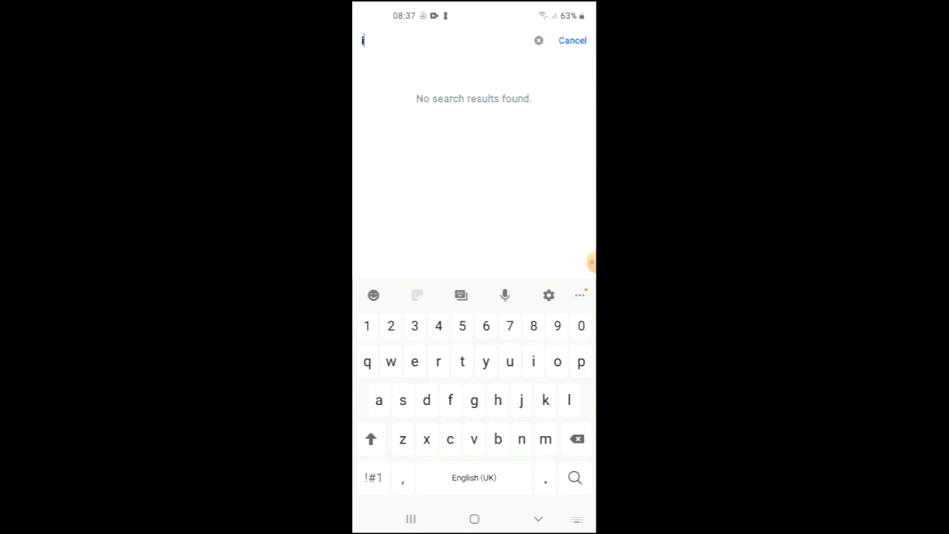
{"action": "type", "text": "s"}
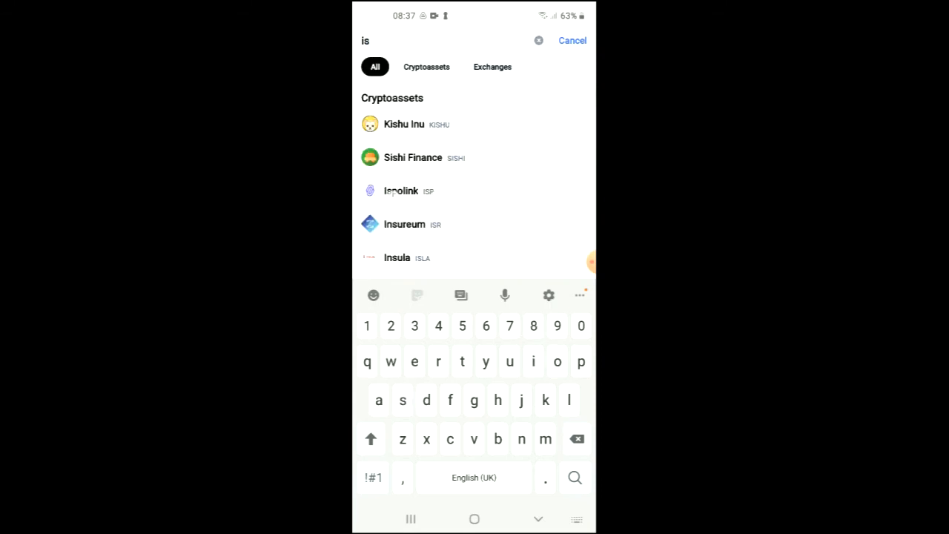
{"action": "left_click_drag", "start_coordinate": [393, 193], "coordinate": [393, 185]}
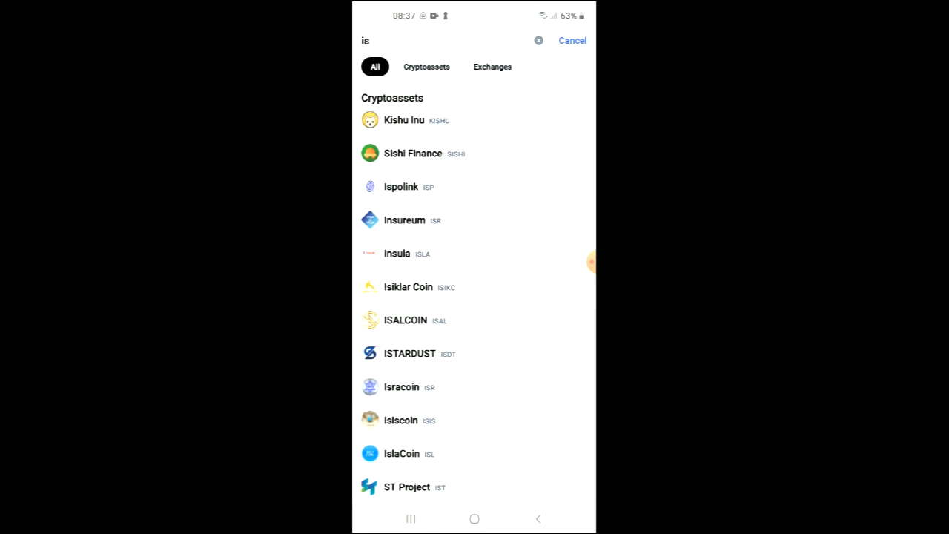
{"action": "left_click", "coordinate": [391, 187]}
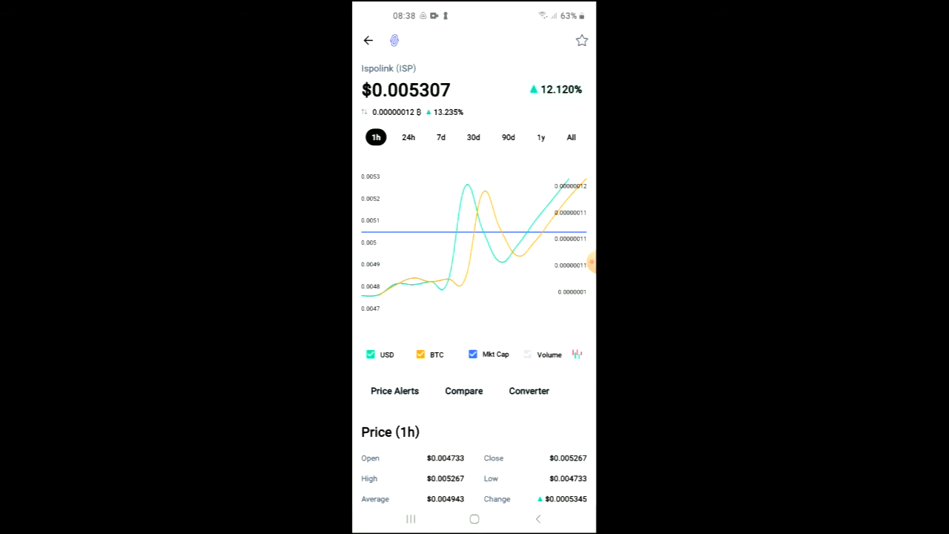
{"action": "scroll", "coordinate": [474, 296], "scroll_direction": "down", "scroll_amount": 10}
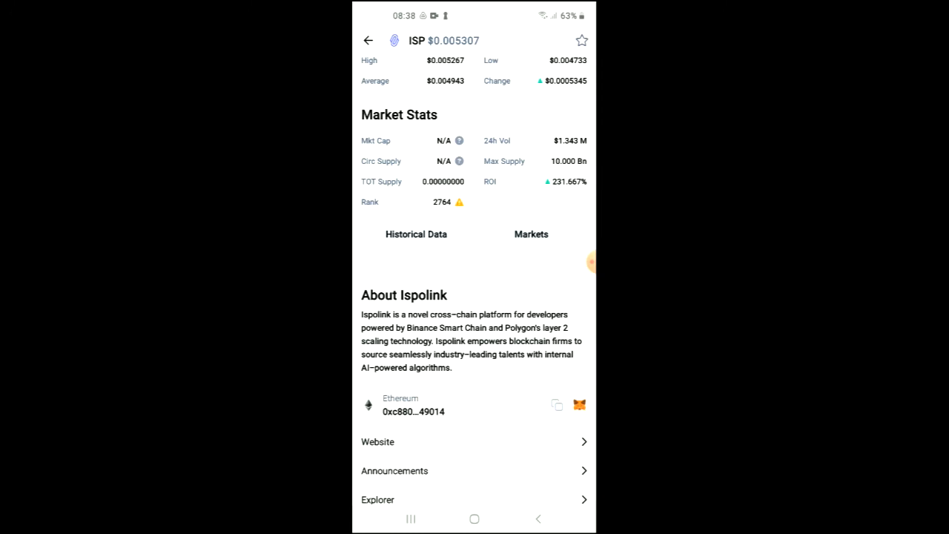
Step: Copy Ispolink's Ethereum contract address, then go to recent apps
{"action": "left_click", "coordinate": [557, 404]}
{"action": "left_click", "coordinate": [410, 519]}
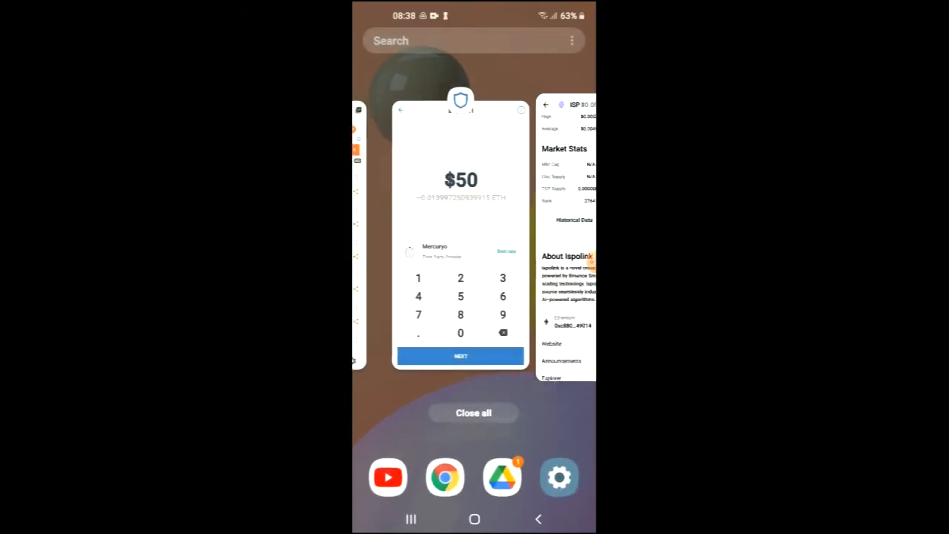
Step: Return to Trust Wallet and launch Uniswap Exchange from the DApps Popular list
{"action": "left_click", "coordinate": [473, 222]}
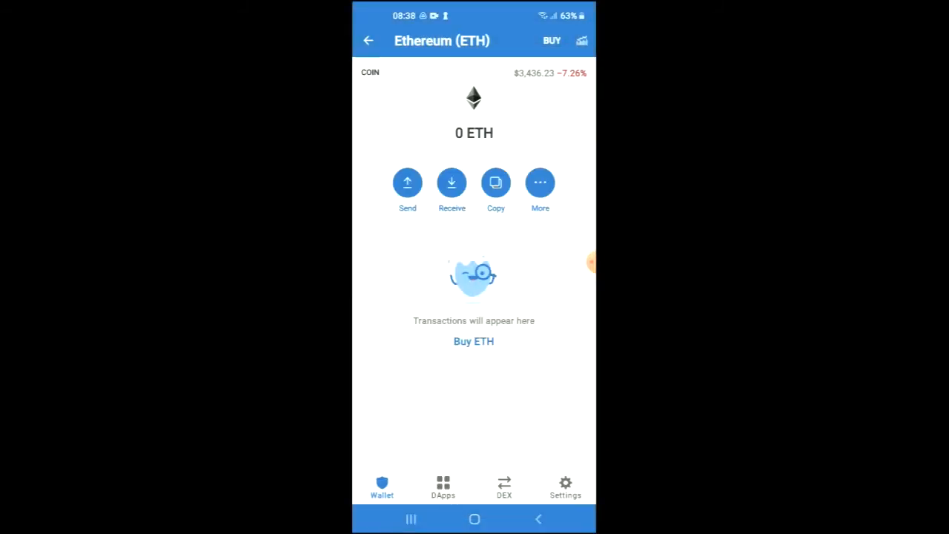
{"action": "left_click", "coordinate": [442, 487]}
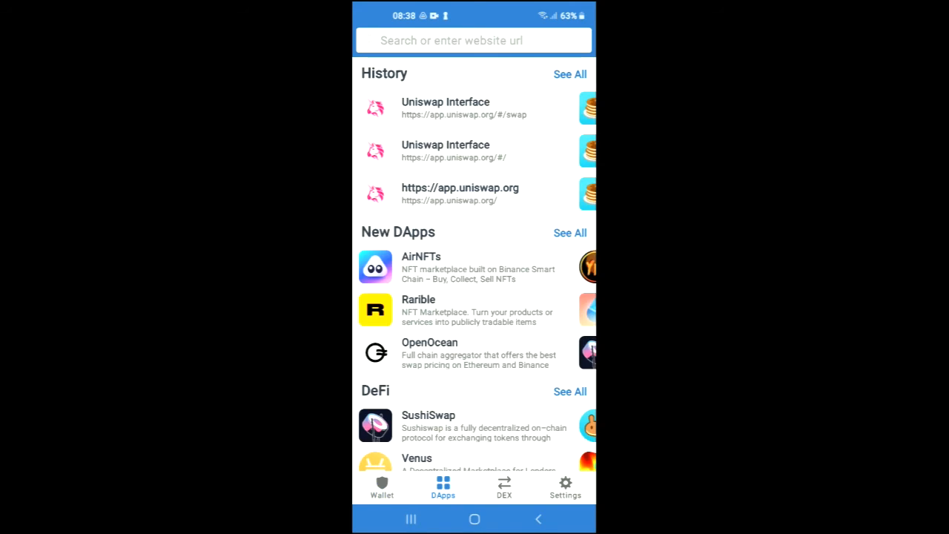
{"action": "scroll", "coordinate": [475, 297], "scroll_direction": "down", "scroll_amount": 5}
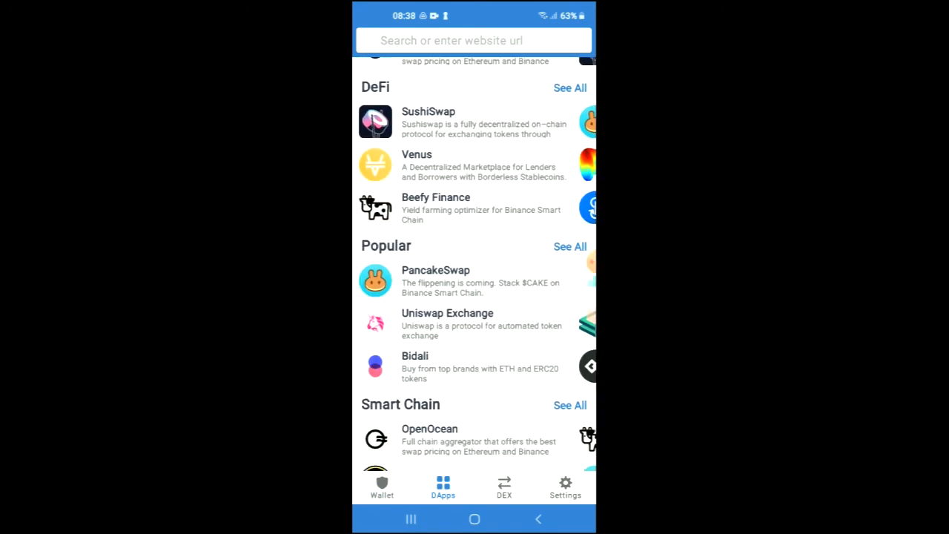
{"action": "scroll", "coordinate": [475, 296], "scroll_direction": "down", "scroll_amount": 1}
{"action": "left_click", "coordinate": [448, 290]}
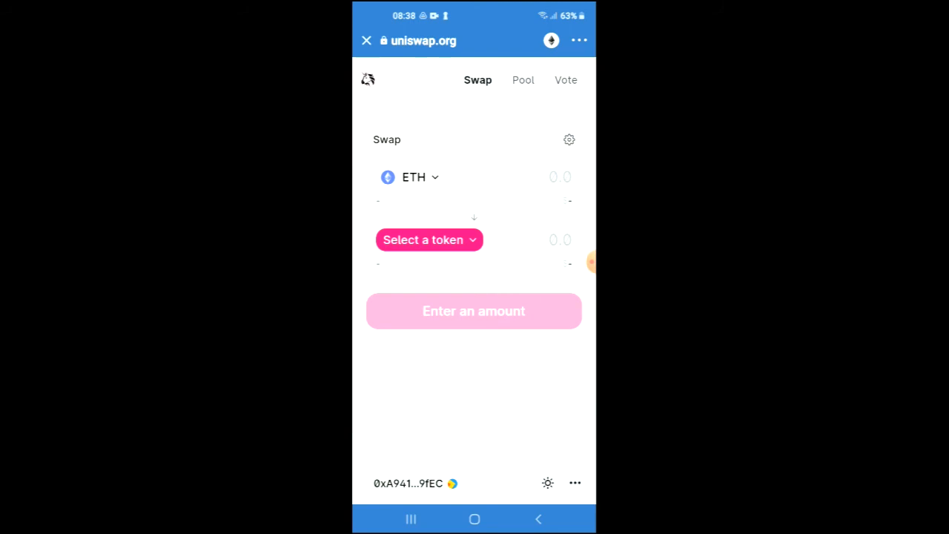
Step: Paste the copied ISP contract address into Uniswap's receive-token search
{"action": "left_click", "coordinate": [460, 238]}
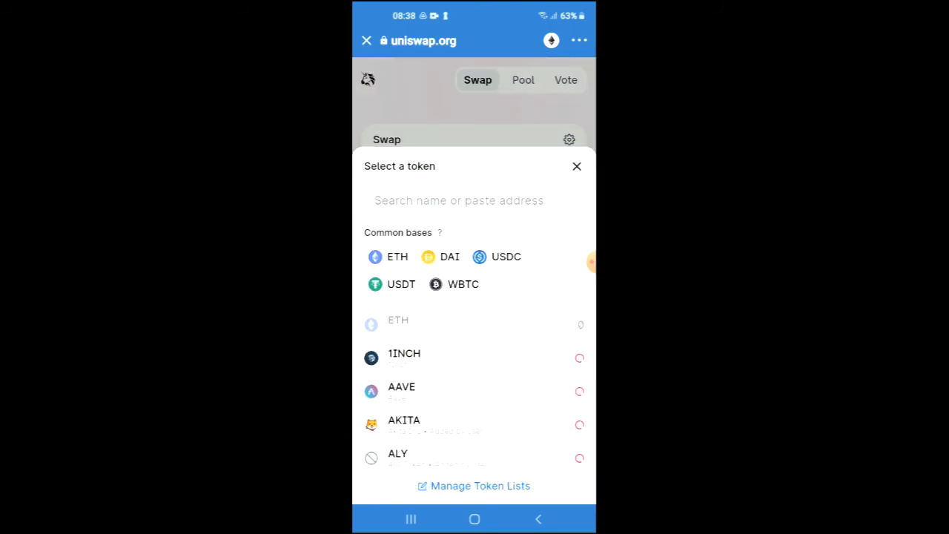
{"action": "left_click", "coordinate": [505, 201]}
{"action": "left_click", "coordinate": [386, 200]}
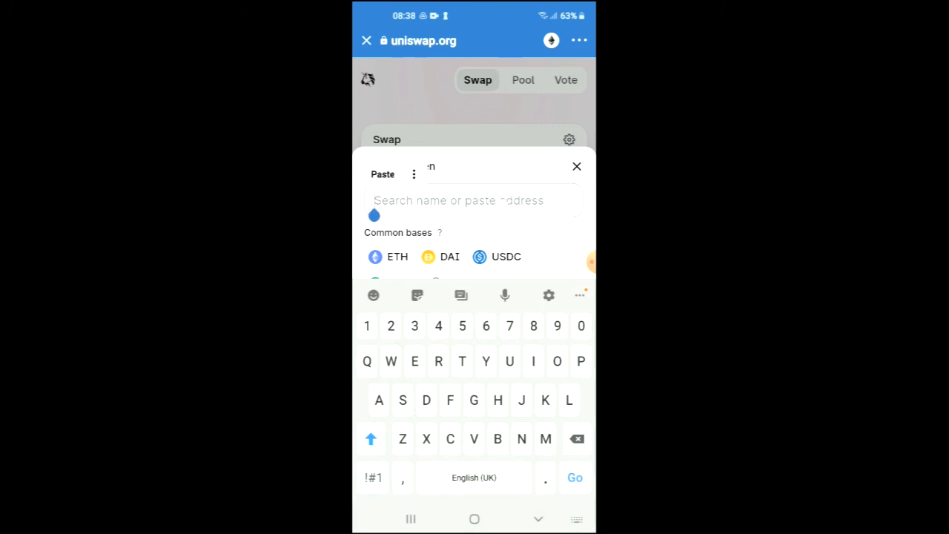
{"action": "left_click", "coordinate": [383, 174]}
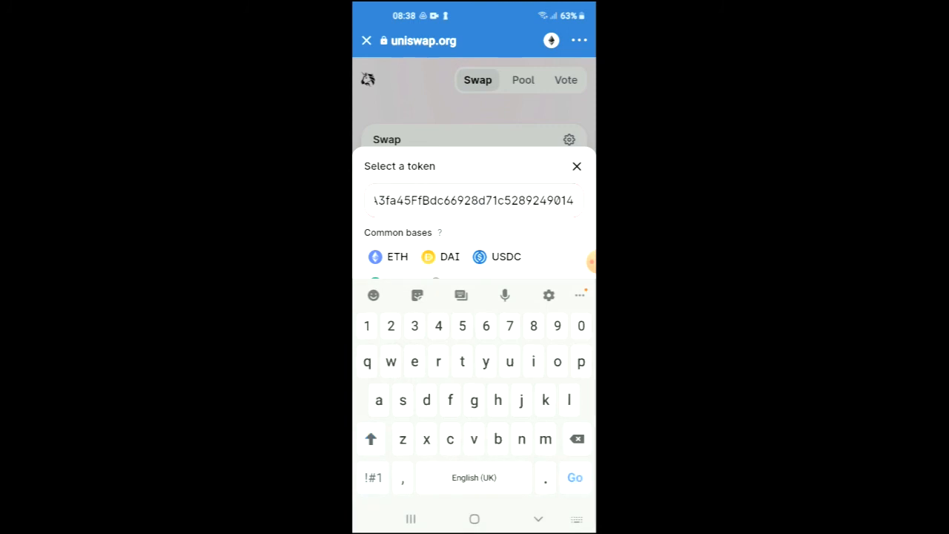
{"action": "left_click", "coordinate": [538, 519]}
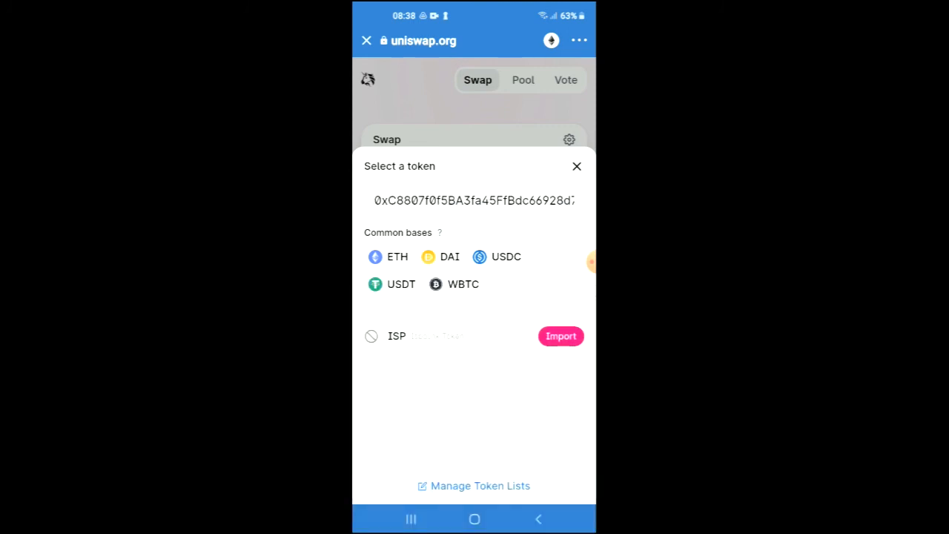
Step: Import the ISP token so the swap trades ETH for ISP
{"action": "left_click", "coordinate": [560, 336]}
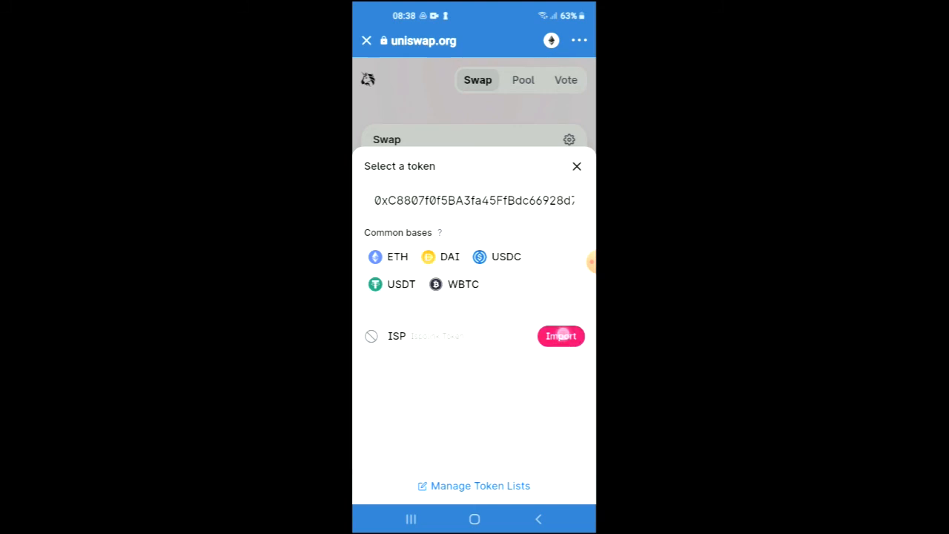
{"action": "left_click", "coordinate": [507, 464]}
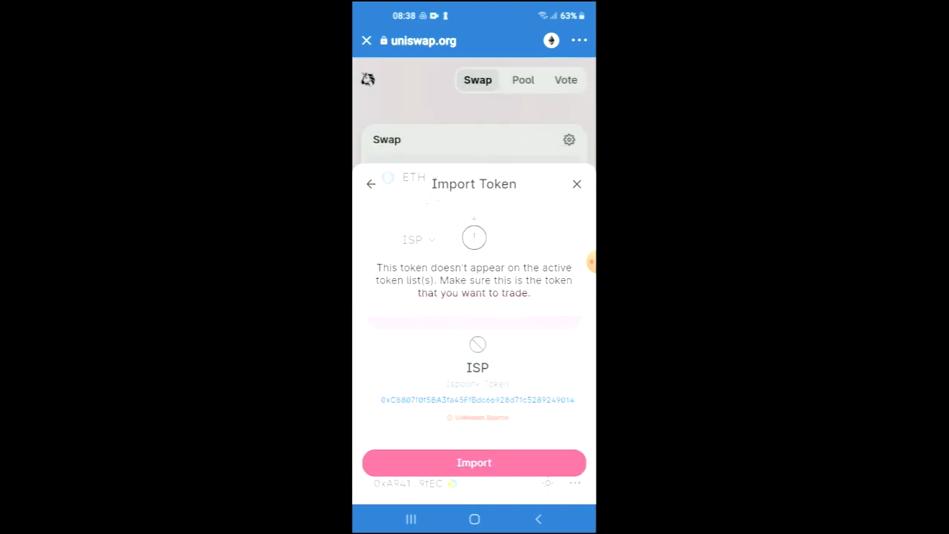